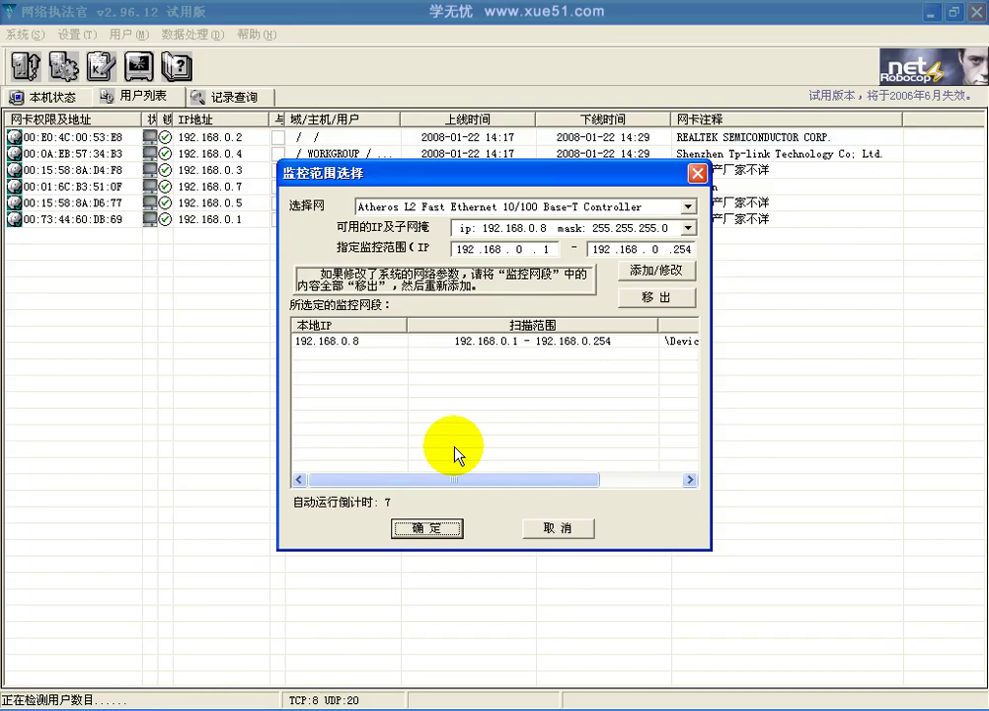
- Accept the monitoring range 192.168.0.1 - 192.168.0.254 and open the online records (上线记录) of user 192.168.0.4
{"action": "left_click", "coordinate": [454, 529]}
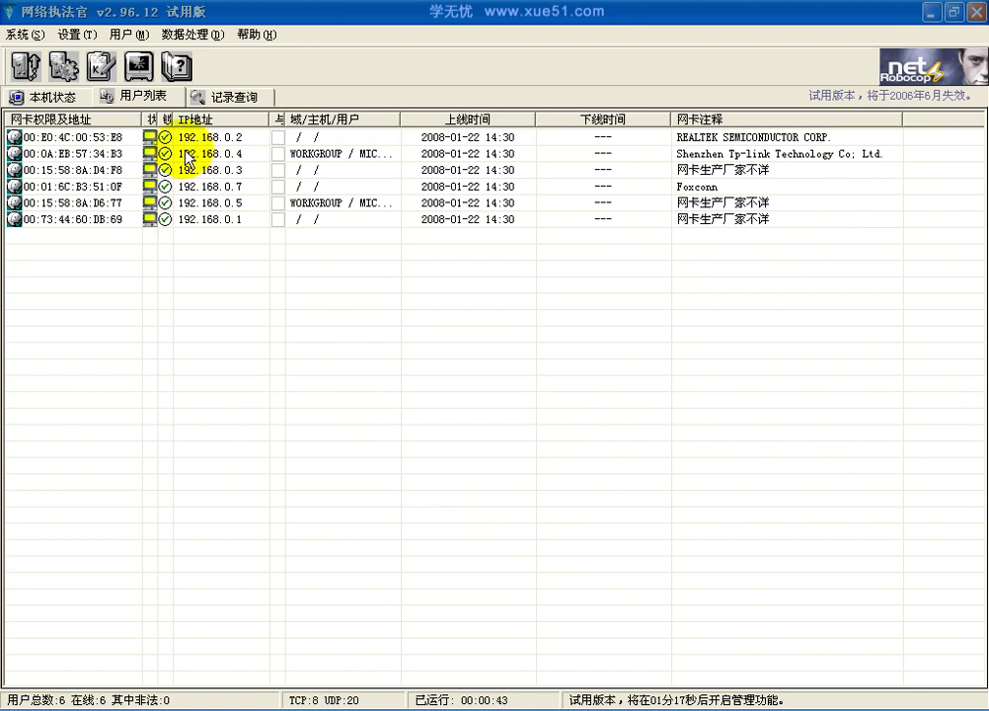
{"action": "left_click", "coordinate": [201, 153]}
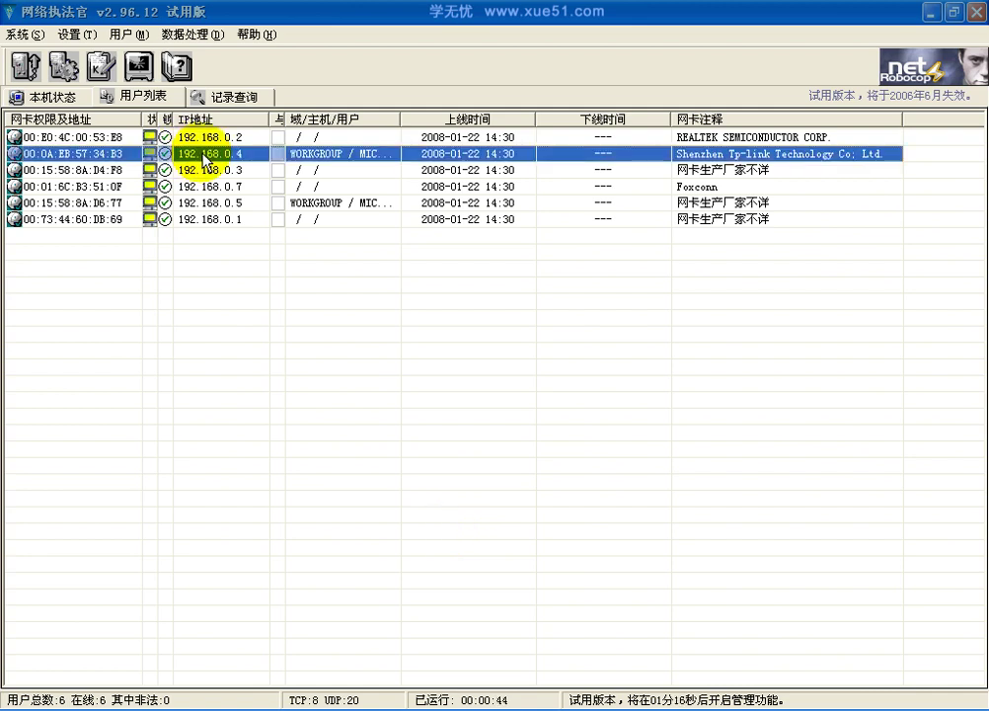
{"action": "double_click", "coordinate": [200, 153]}
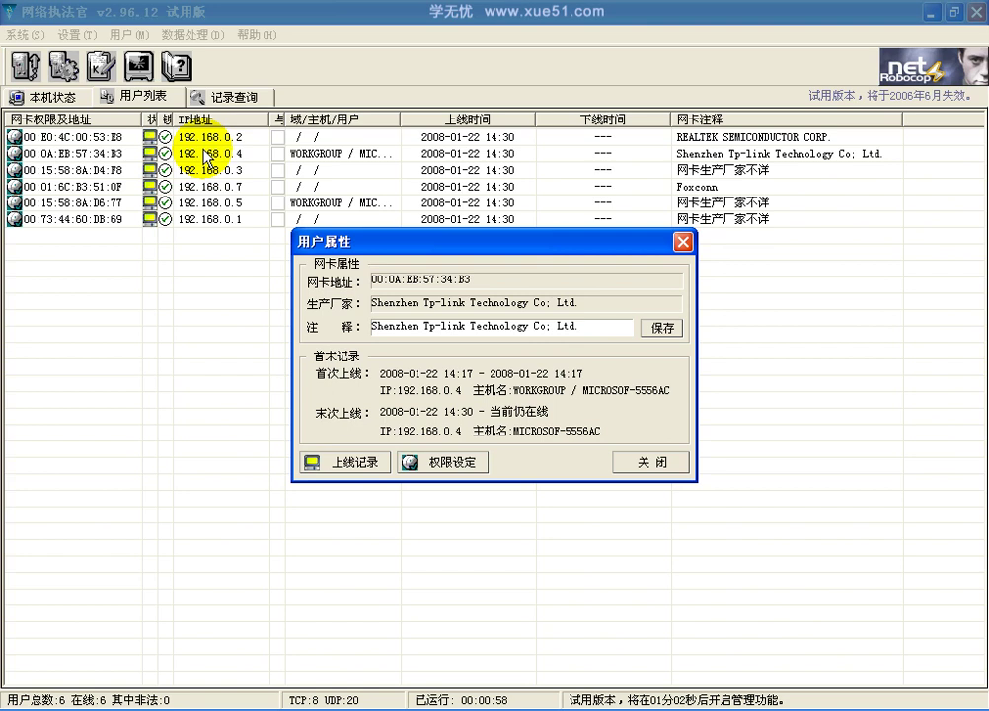
{"action": "left_click", "coordinate": [355, 464]}
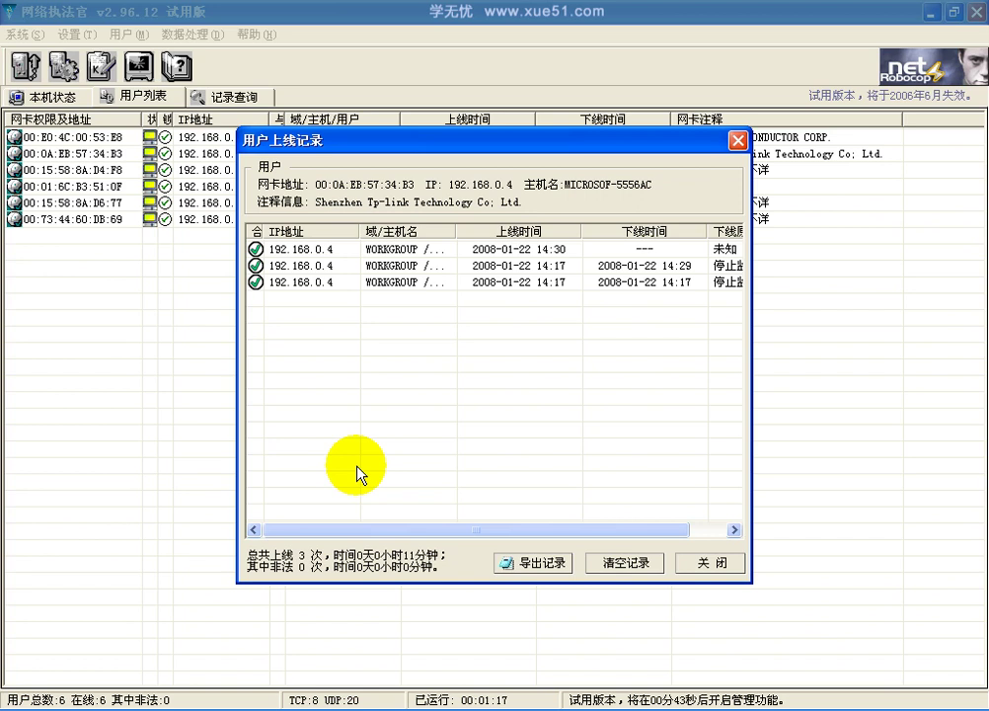
- Export the online records of user 192.168.0.4 to a text file and save it
{"action": "left_click", "coordinate": [546, 563]}
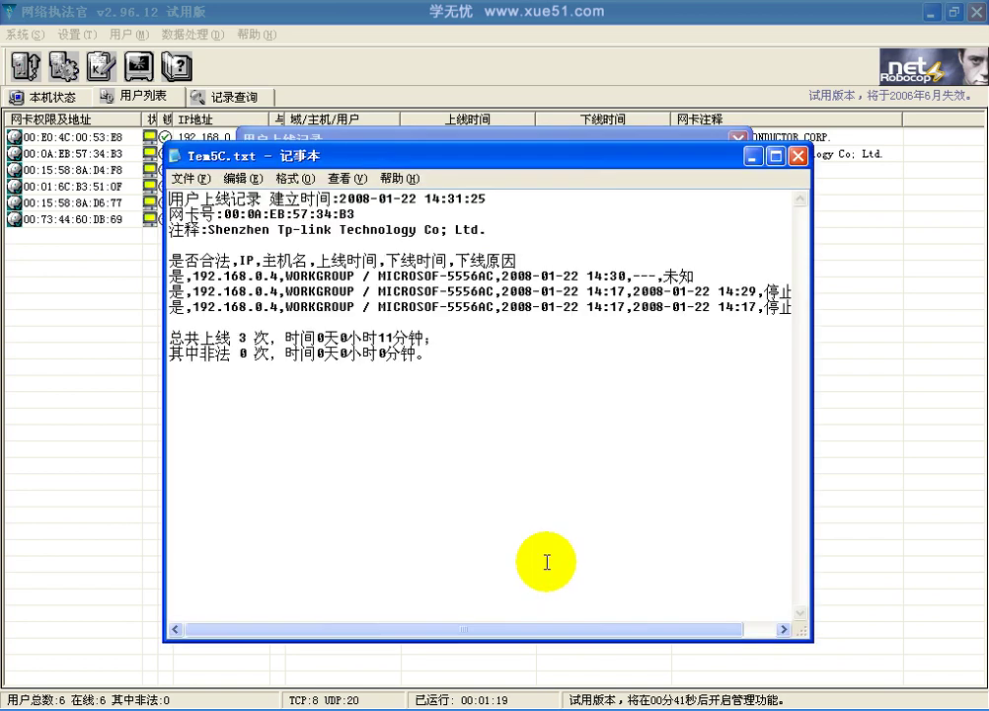
{"action": "left_click", "coordinate": [147, 115]}
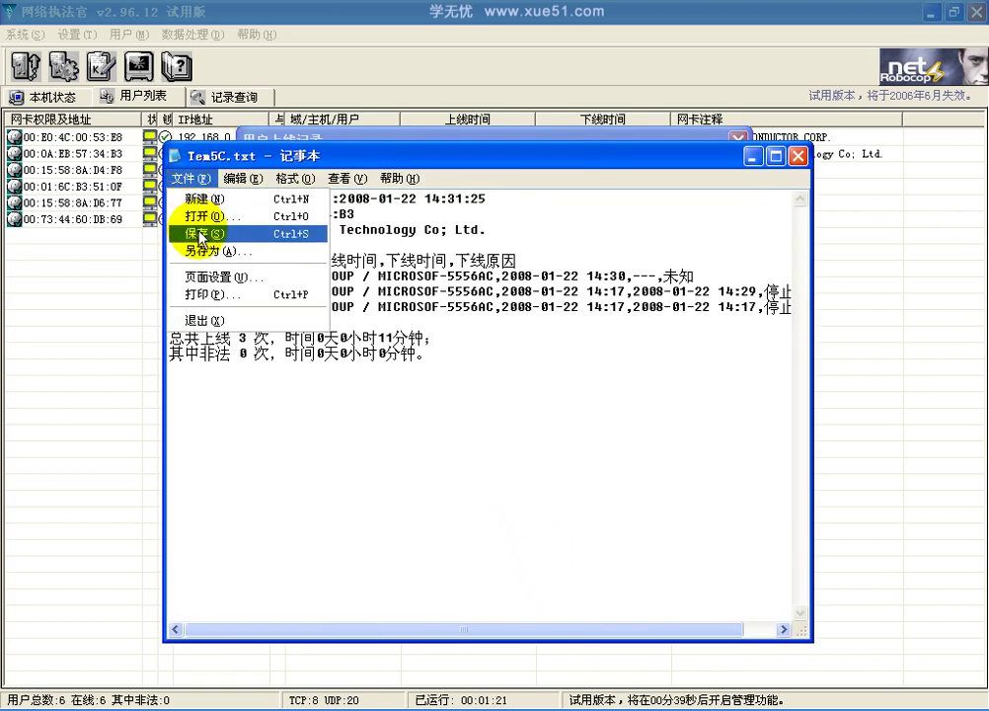
{"action": "left_click", "coordinate": [202, 235]}
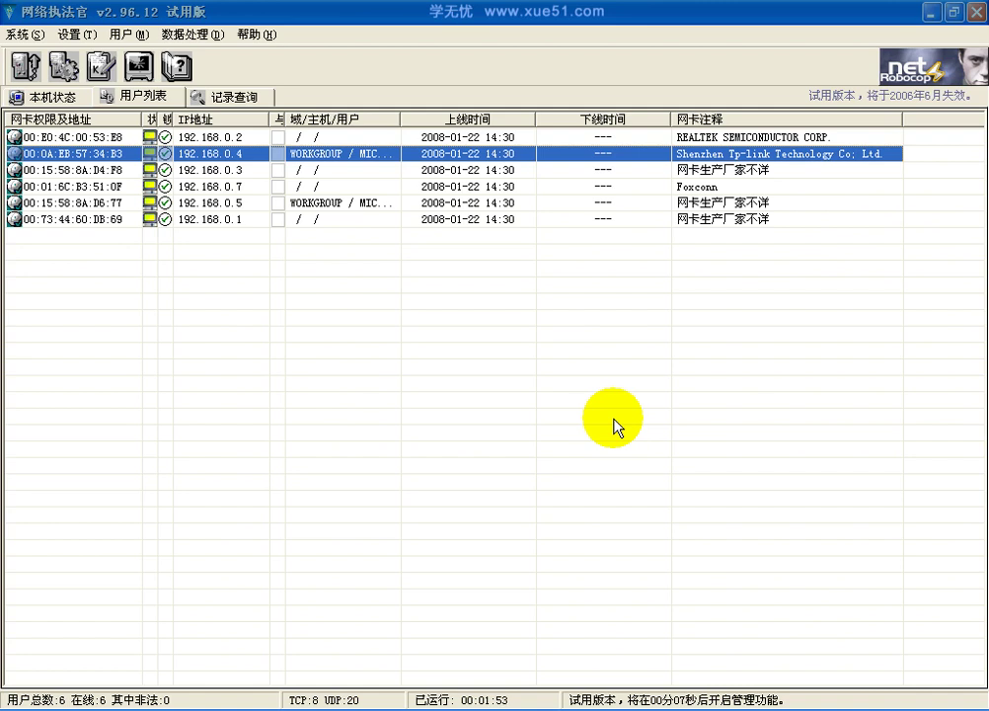
- In the record query (记录查询), set the start of the IP address range to 192.168.0.1
{"action": "left_click", "coordinate": [237, 97]}
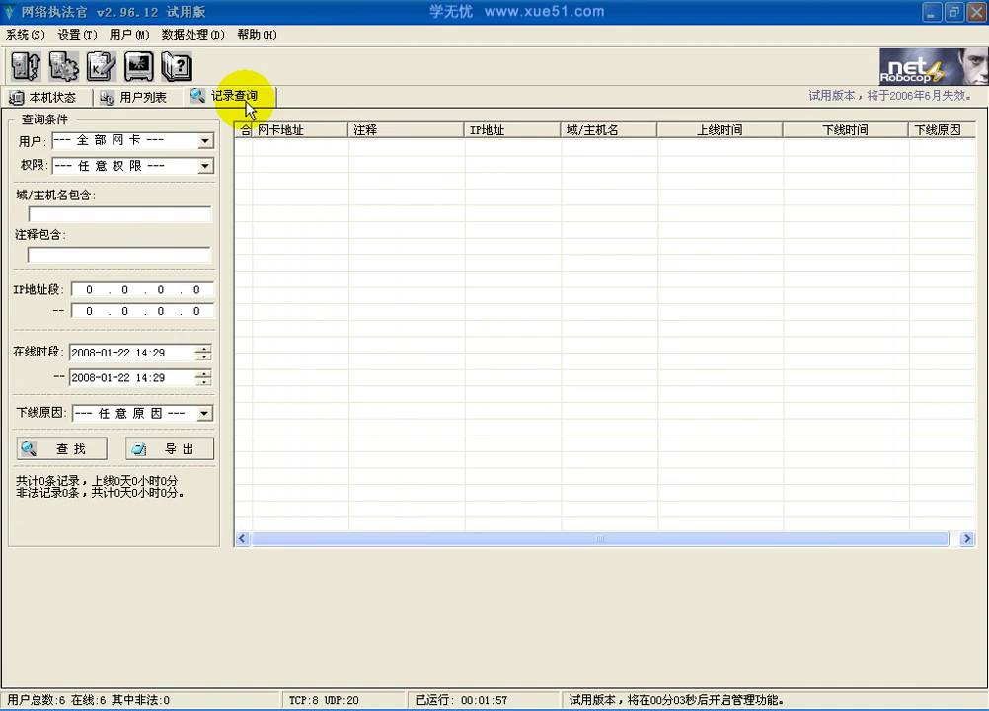
{"action": "left_click", "coordinate": [84, 289]}
{"action": "type", "text": "192"}
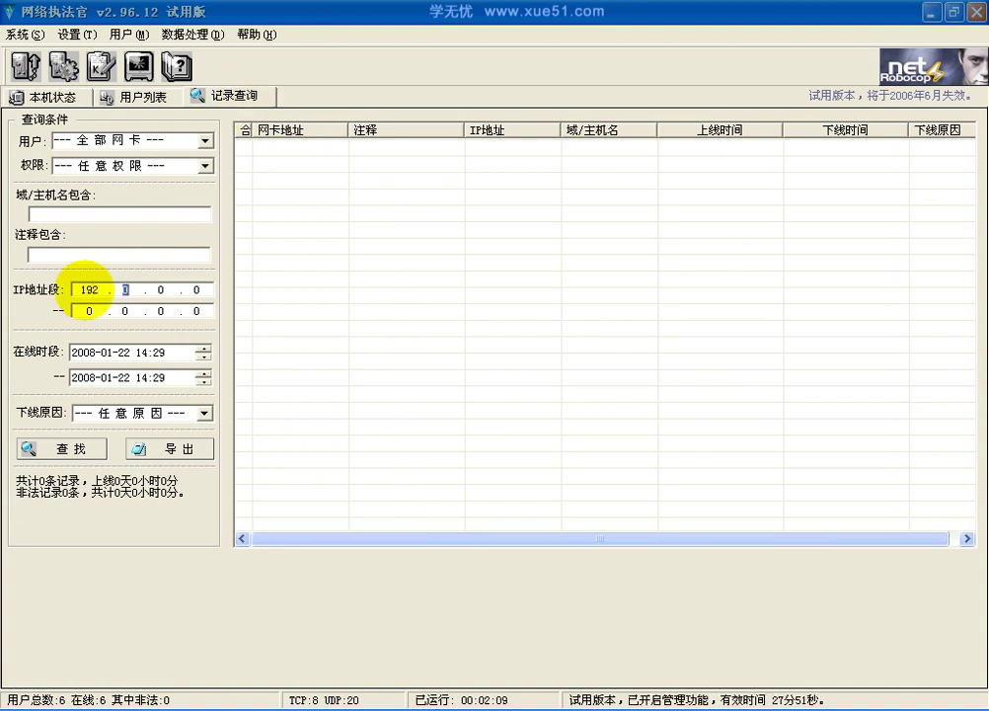
{"action": "left_click", "coordinate": [127, 291]}
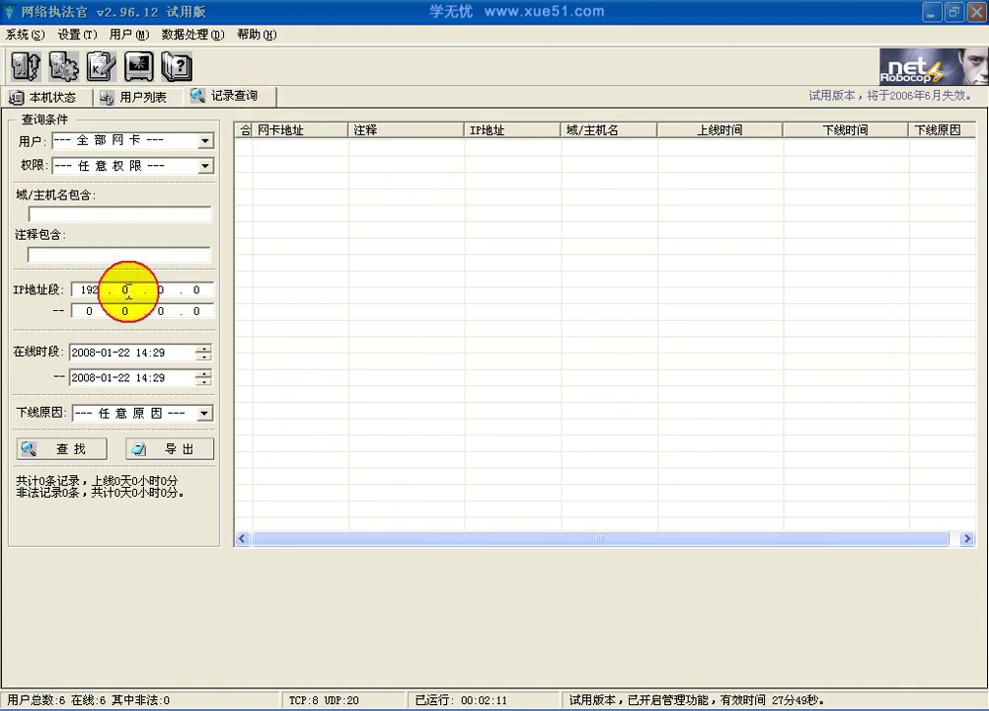
{"action": "type", "text": "168"}
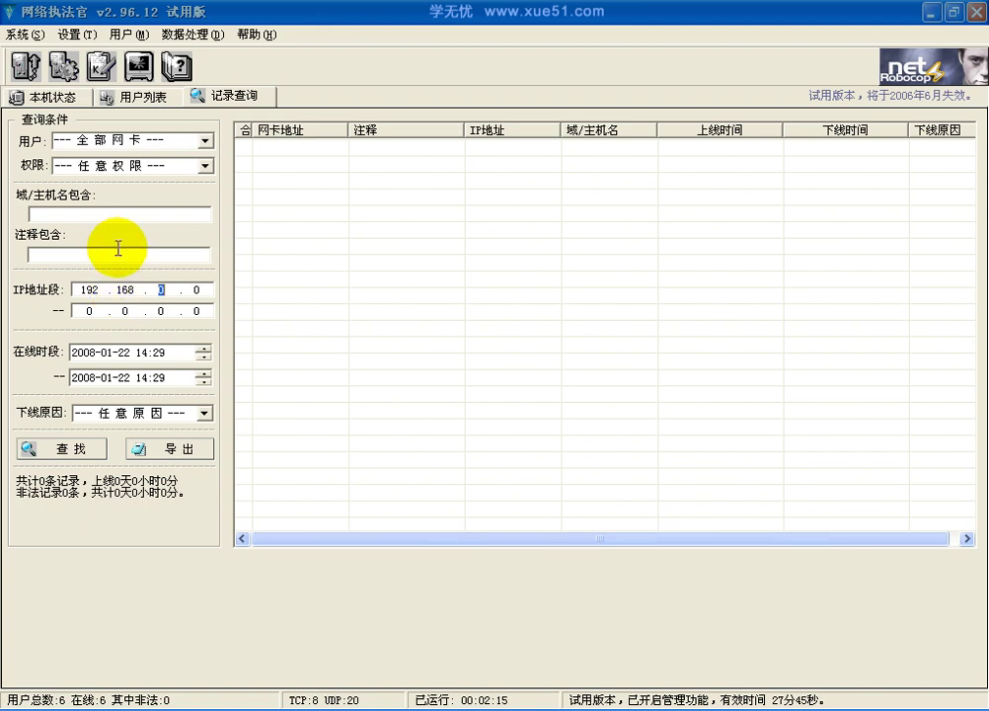
{"action": "left_click", "coordinate": [201, 290]}
{"action": "key", "text": "BackSpace"}
{"action": "type", "text": "1"}
- Set the end of the query's IP address range to 192.168.0.254
{"action": "left_click", "coordinate": [94, 308]}
{"action": "type", "text": "192 . "}
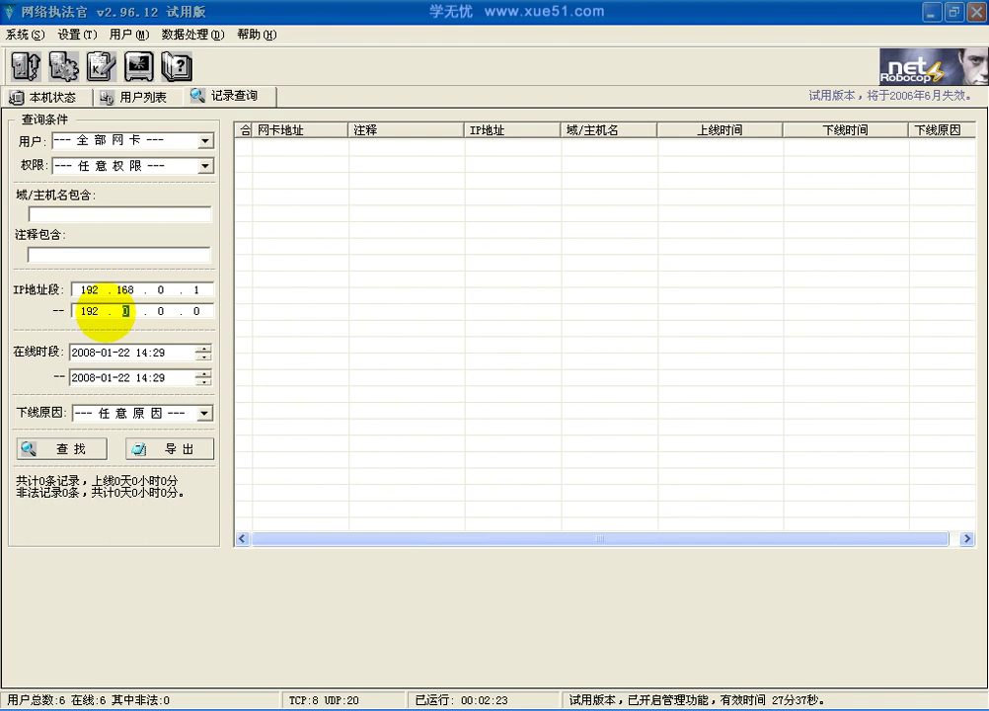
{"action": "type", "text": "168"}
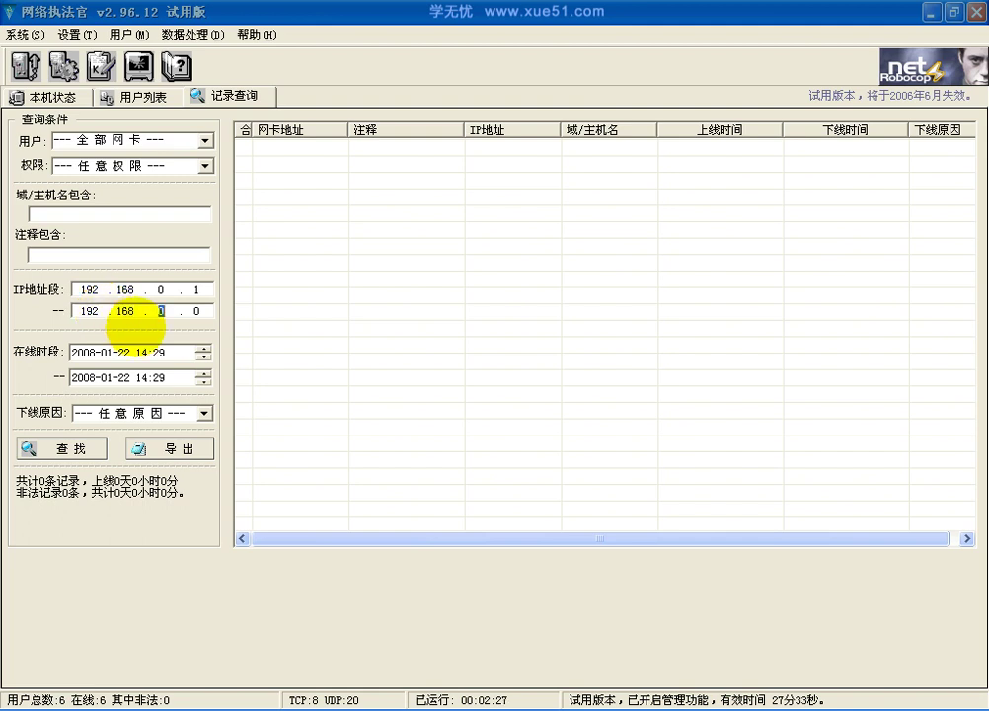
{"action": "left_click", "coordinate": [201, 308]}
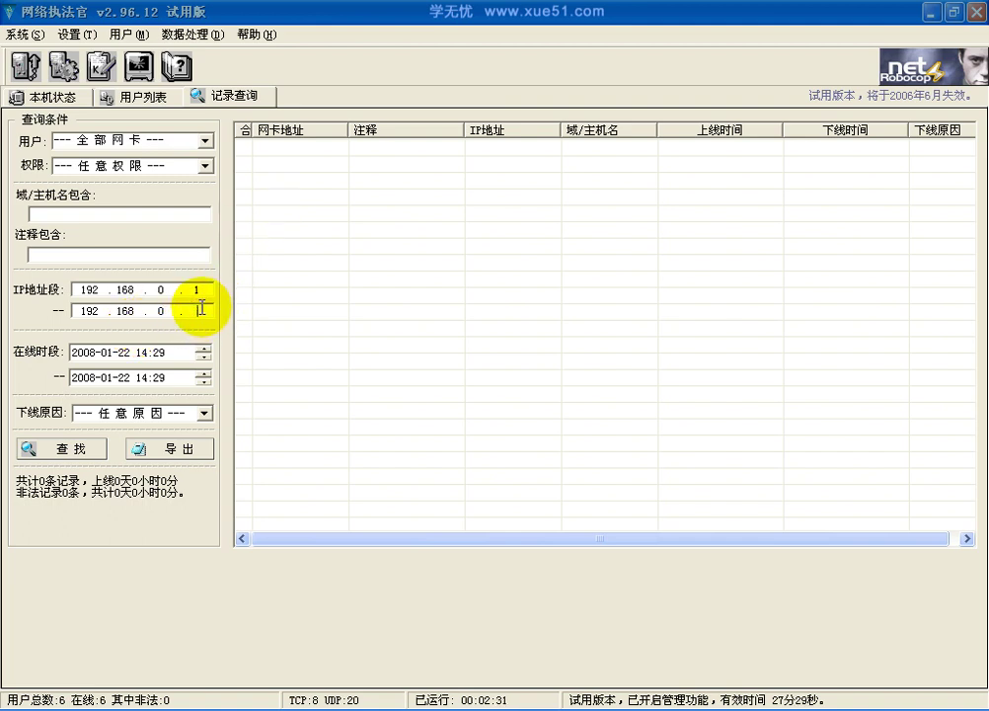
{"action": "type", "text": "254"}
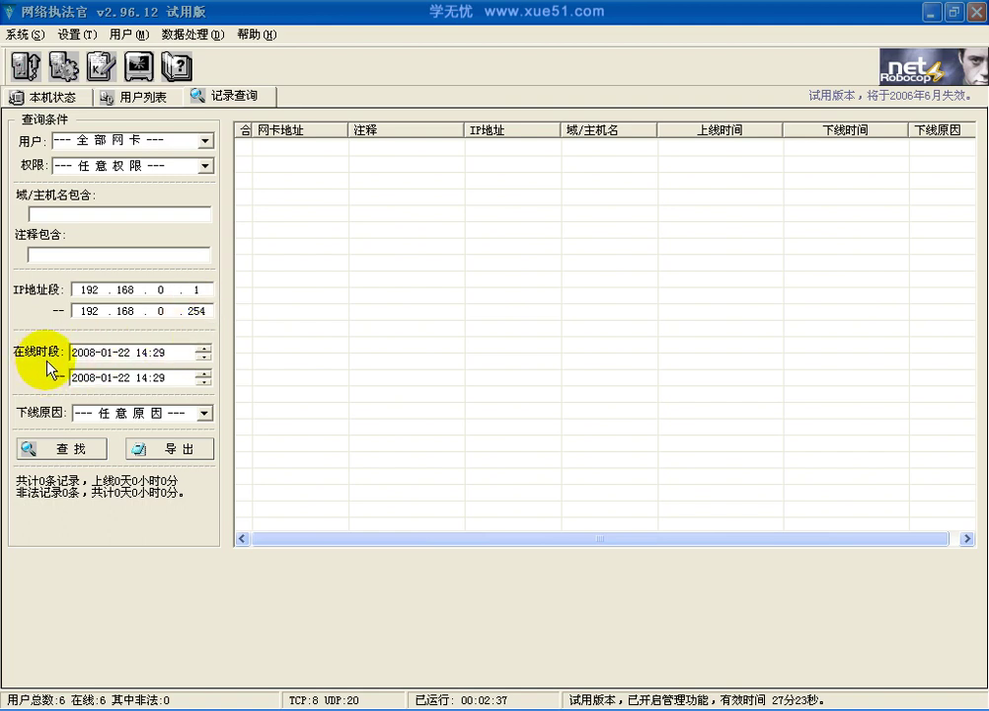
{"action": "left_click", "coordinate": [202, 375]}
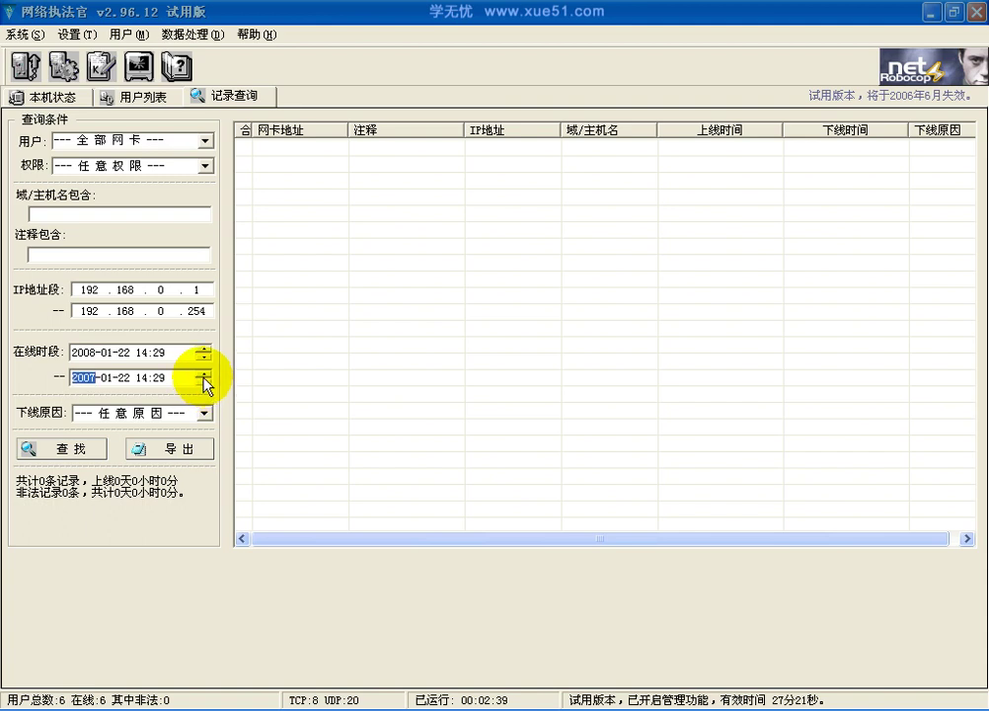
{"action": "left_click", "coordinate": [204, 373]}
{"action": "left_click", "coordinate": [204, 381]}
{"action": "left_click", "coordinate": [112, 378]}
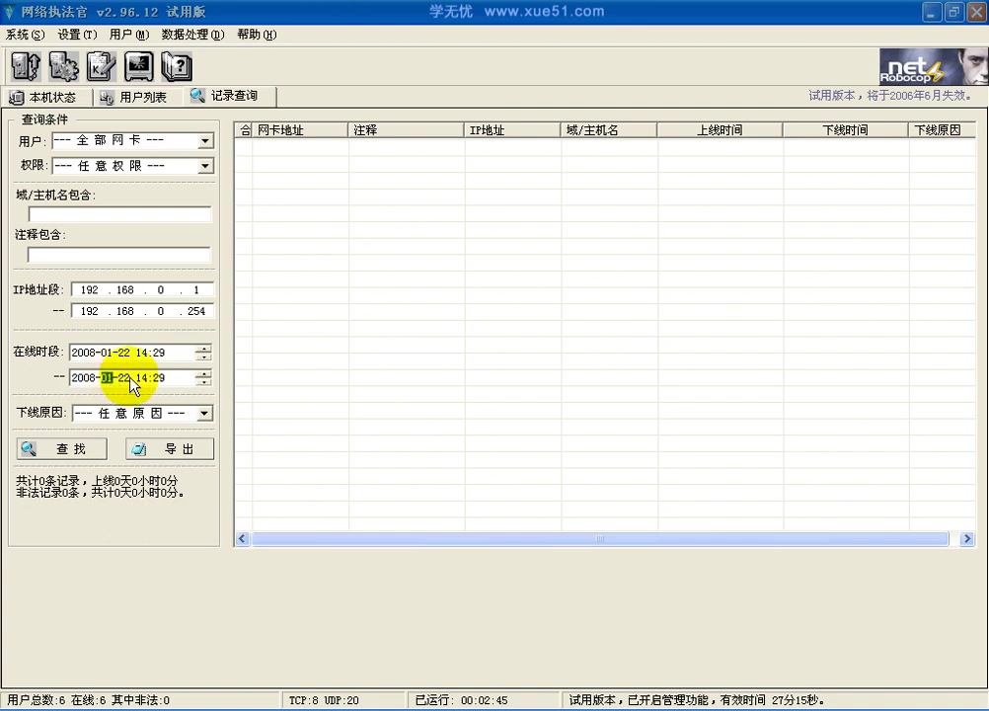
{"action": "left_click", "coordinate": [204, 373]}
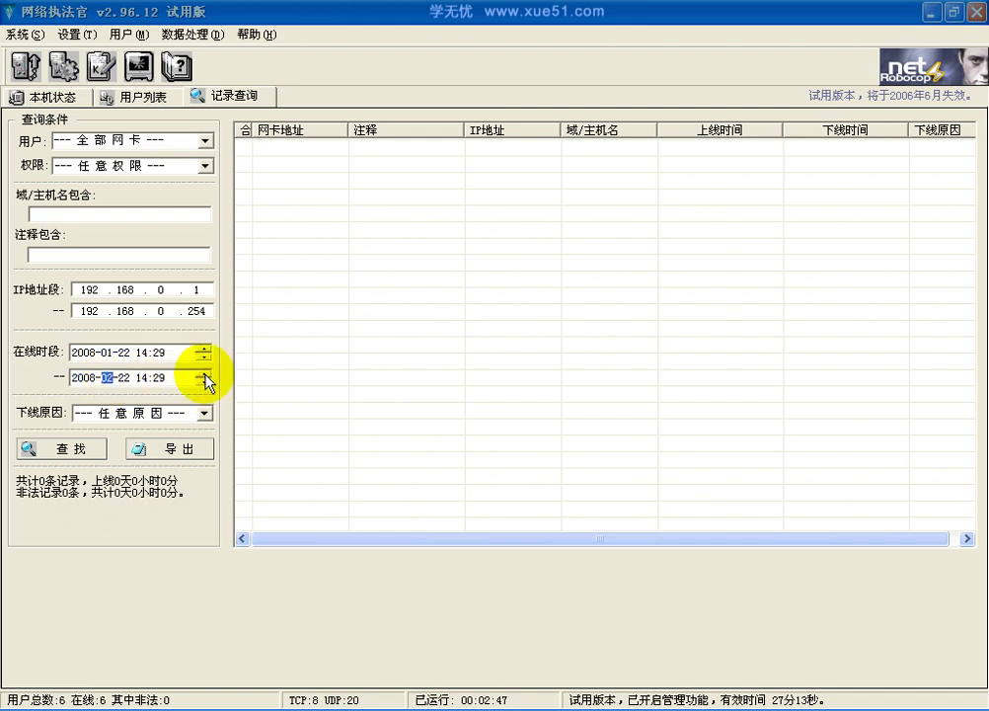
{"action": "left_click", "coordinate": [96, 449]}
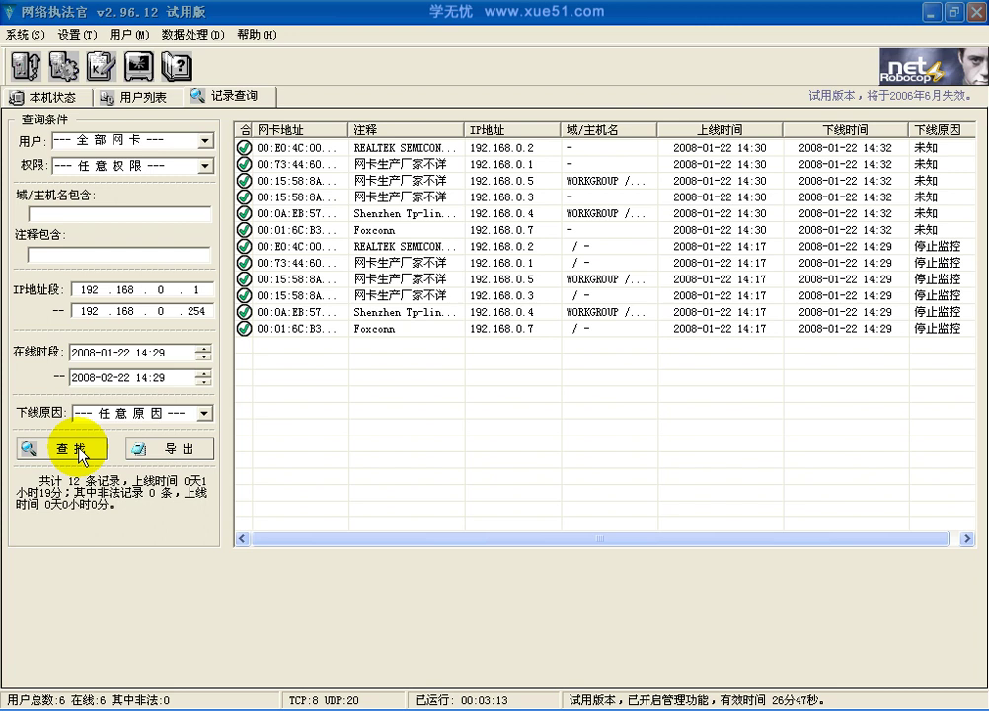
- Export the record query results to a text file and save it
{"action": "left_click", "coordinate": [156, 453]}
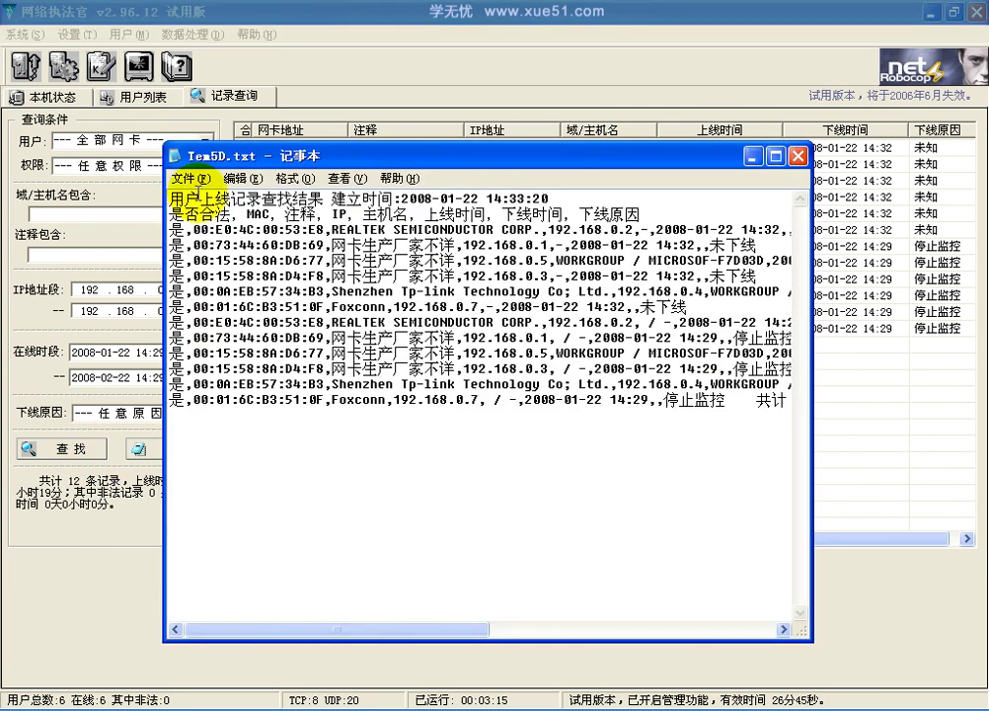
{"action": "left_click", "coordinate": [189, 179]}
{"action": "left_click", "coordinate": [205, 234]}
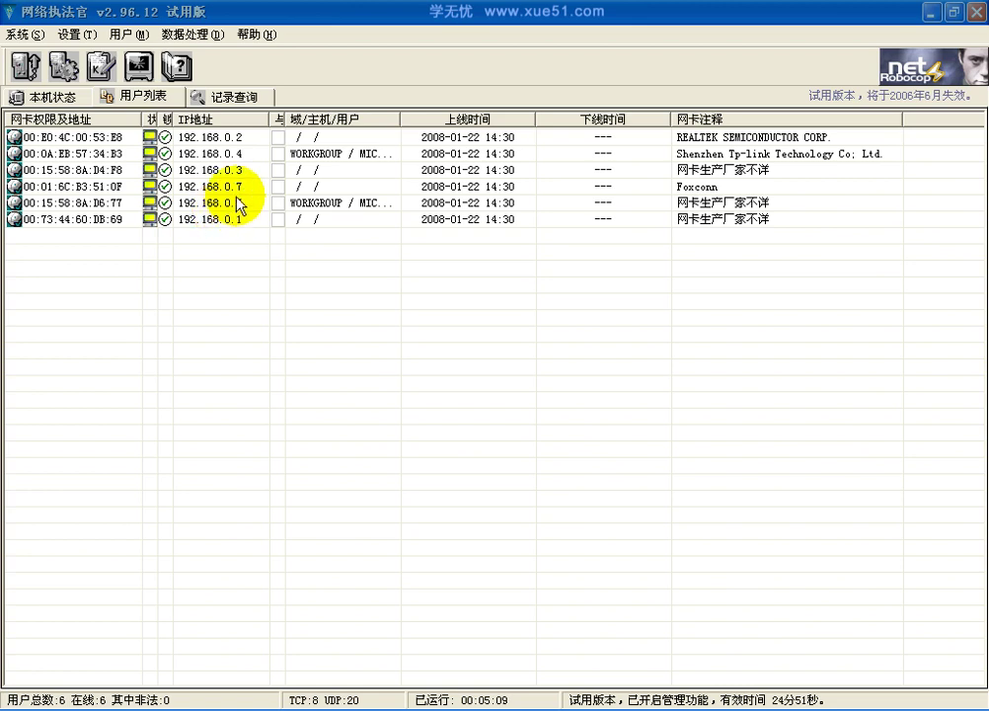
- Add 192.168.0.8 to the specified key hosts (关键主机) and confirm the setting
{"action": "left_click", "coordinate": [79, 35]}
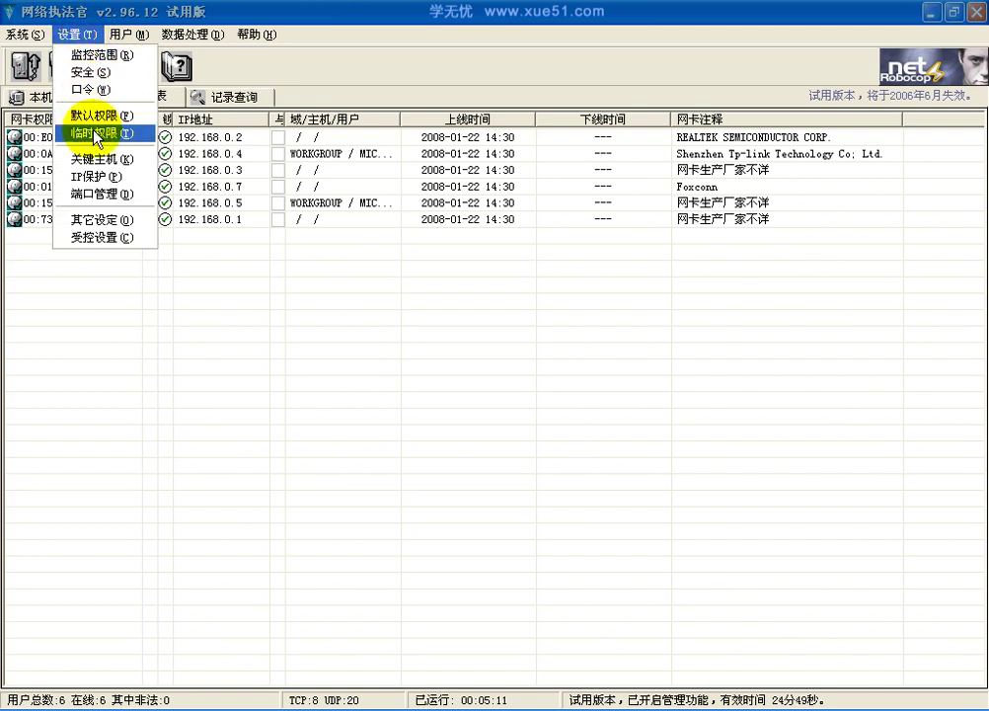
{"action": "left_click", "coordinate": [98, 158]}
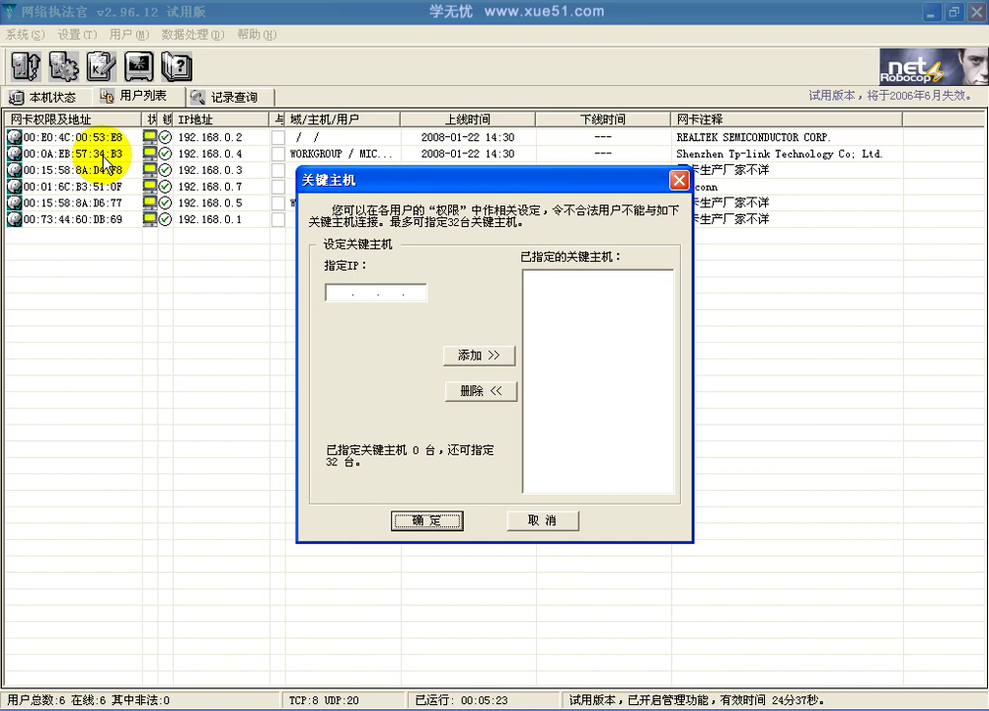
{"action": "left_click", "coordinate": [335, 294]}
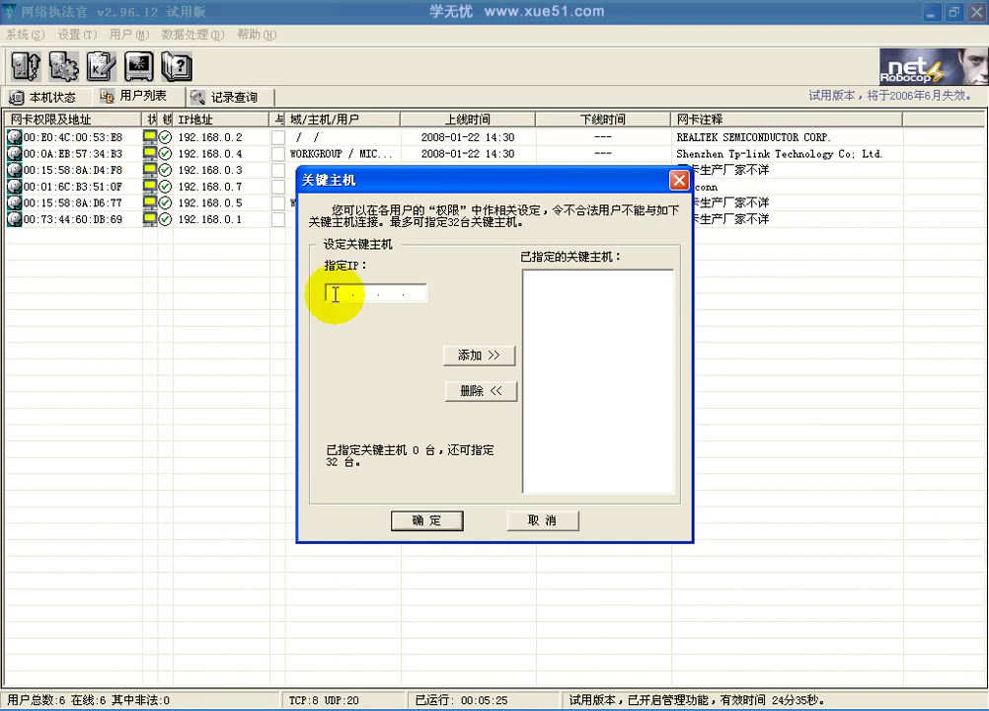
{"action": "type", "text": "192 .168 . 0 . 8"}
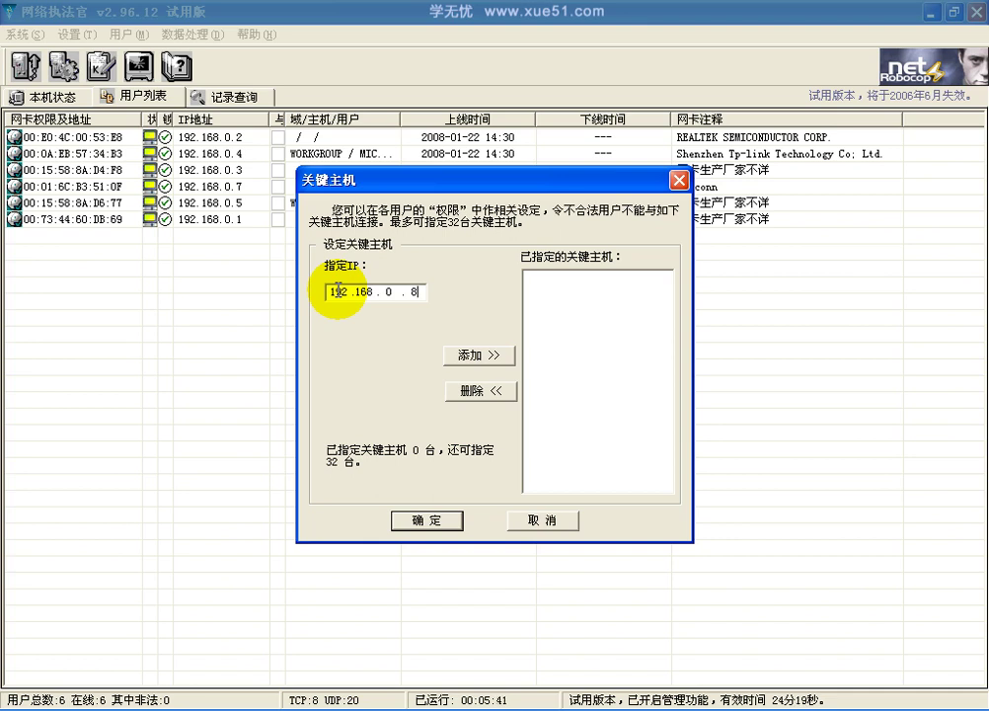
{"action": "left_click", "coordinate": [488, 355]}
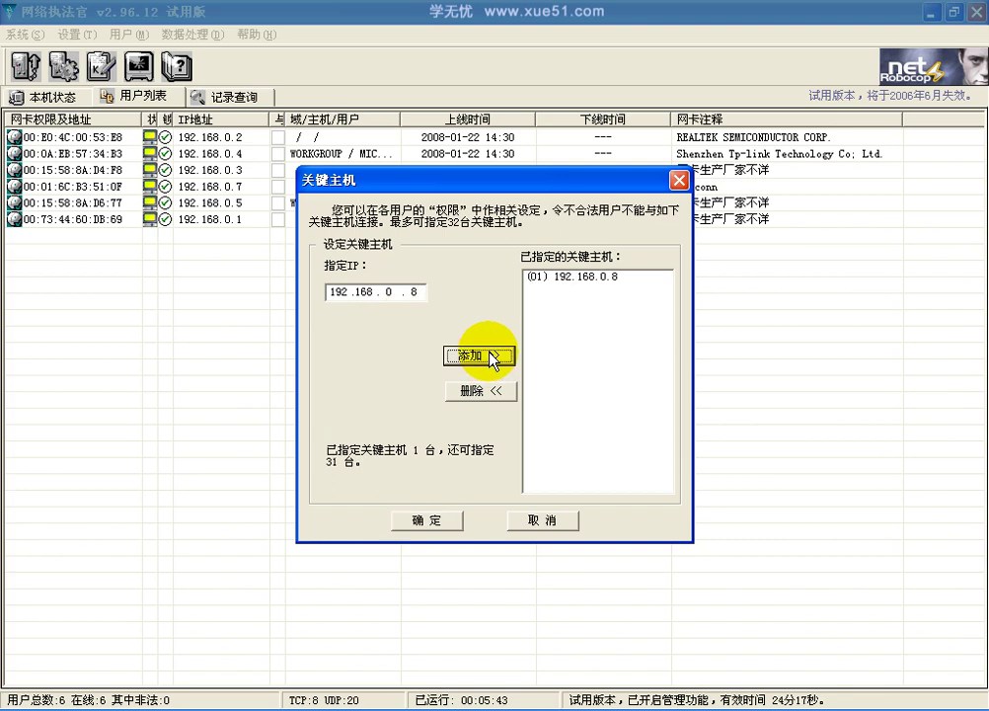
{"action": "left_click", "coordinate": [431, 520]}
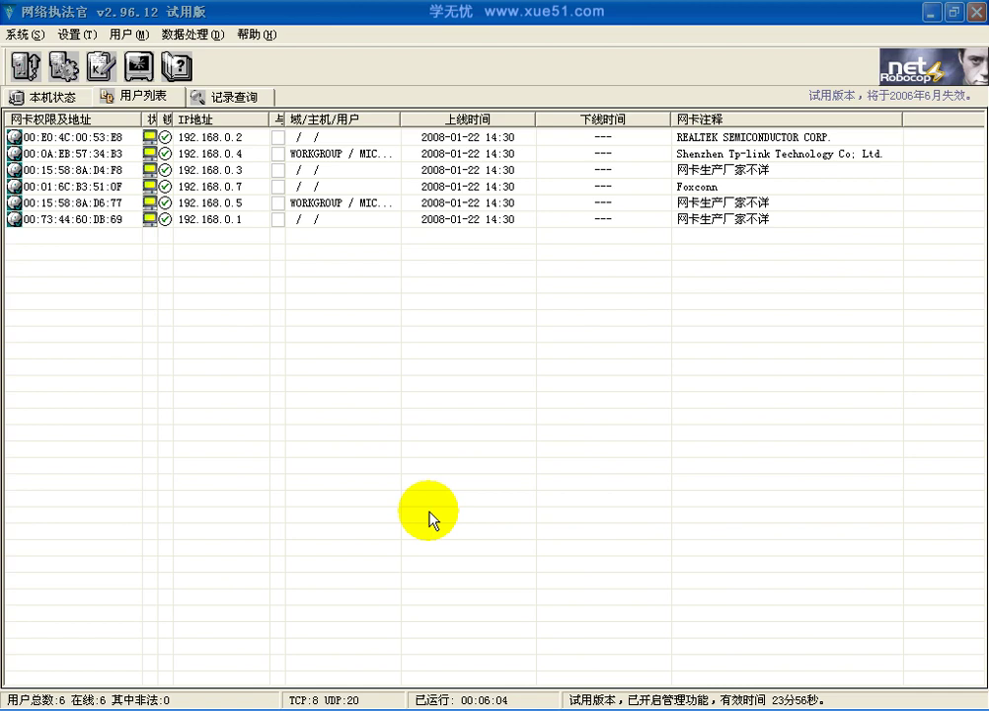
- Set the default permission (默认权限) for unregistered users to 发现该用户与网络连接即进行管理, managing them as soon as they connect
{"action": "left_click", "coordinate": [79, 36]}
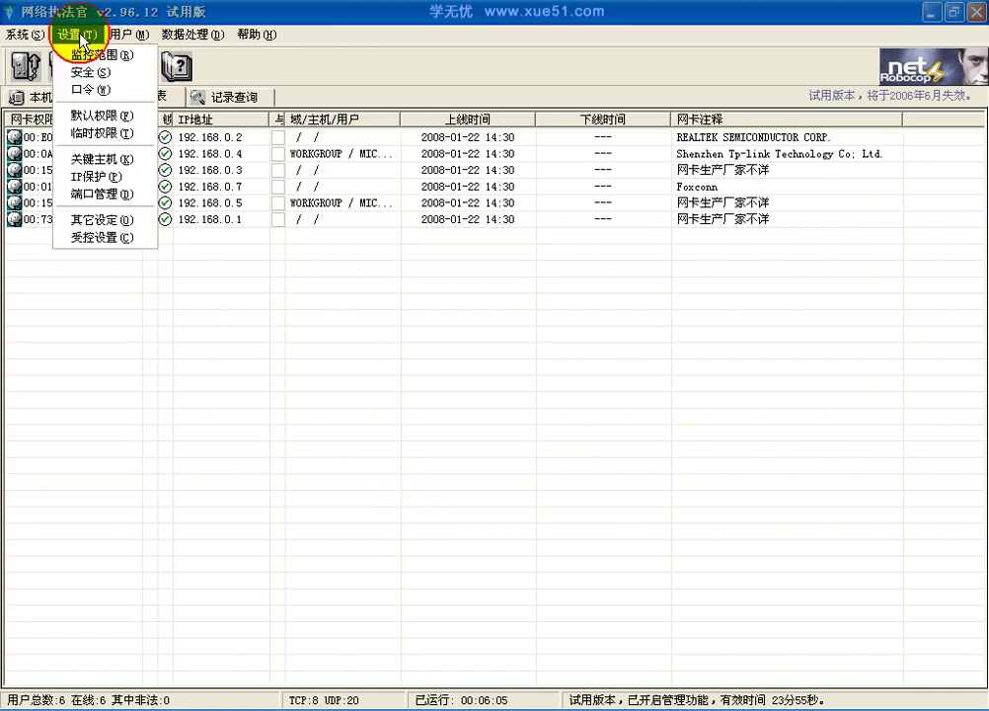
{"action": "left_click", "coordinate": [101, 117]}
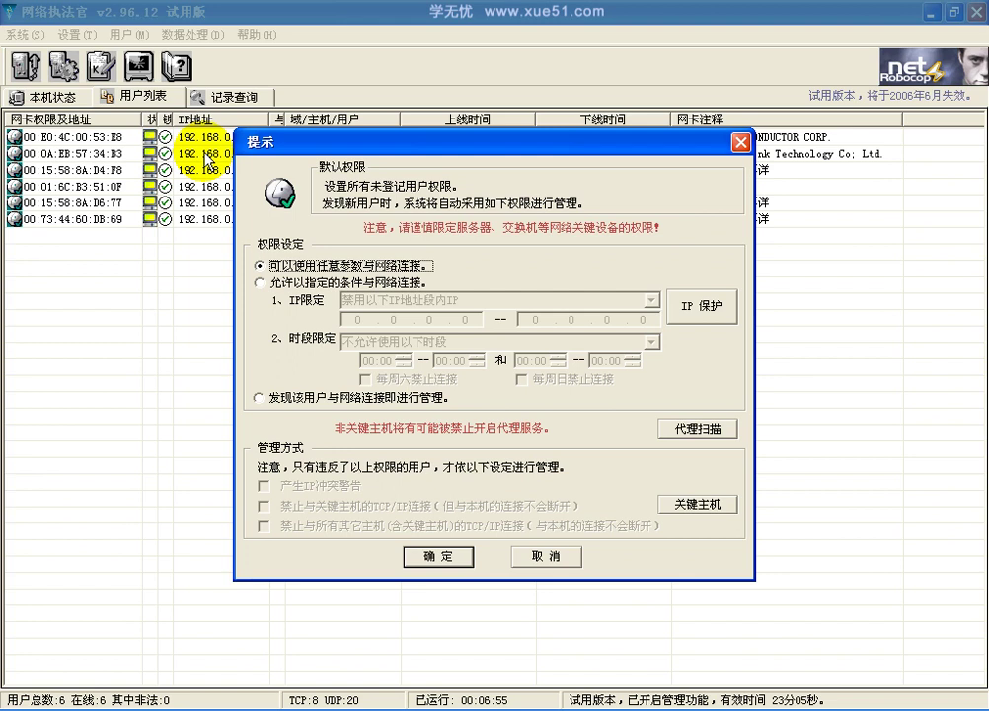
{"action": "left_click", "coordinate": [260, 282]}
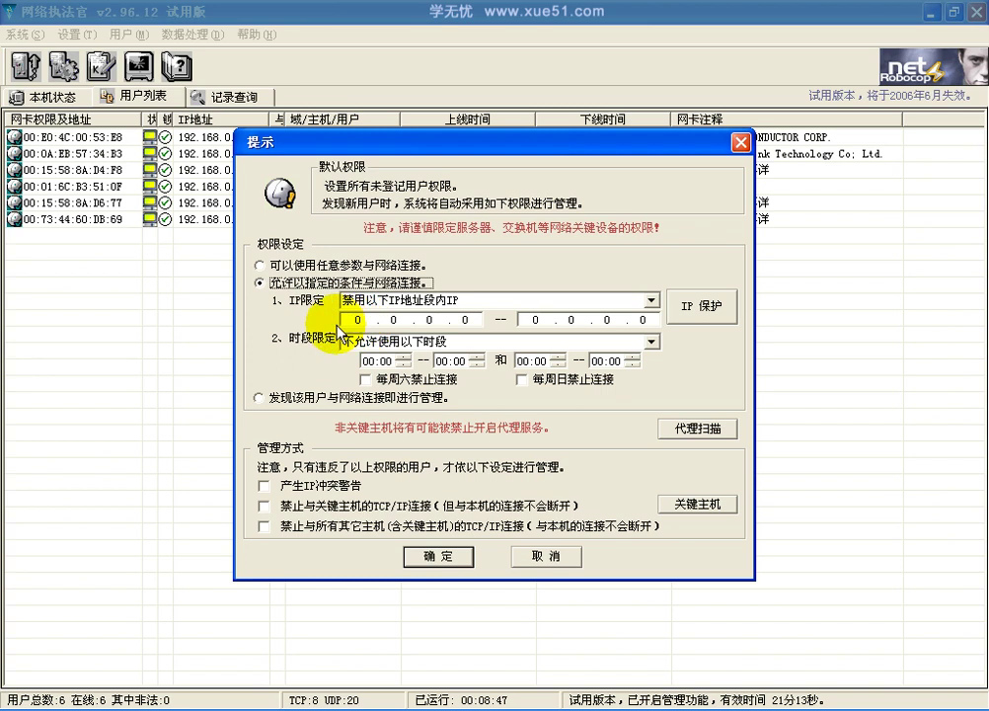
{"action": "left_click", "coordinate": [259, 399]}
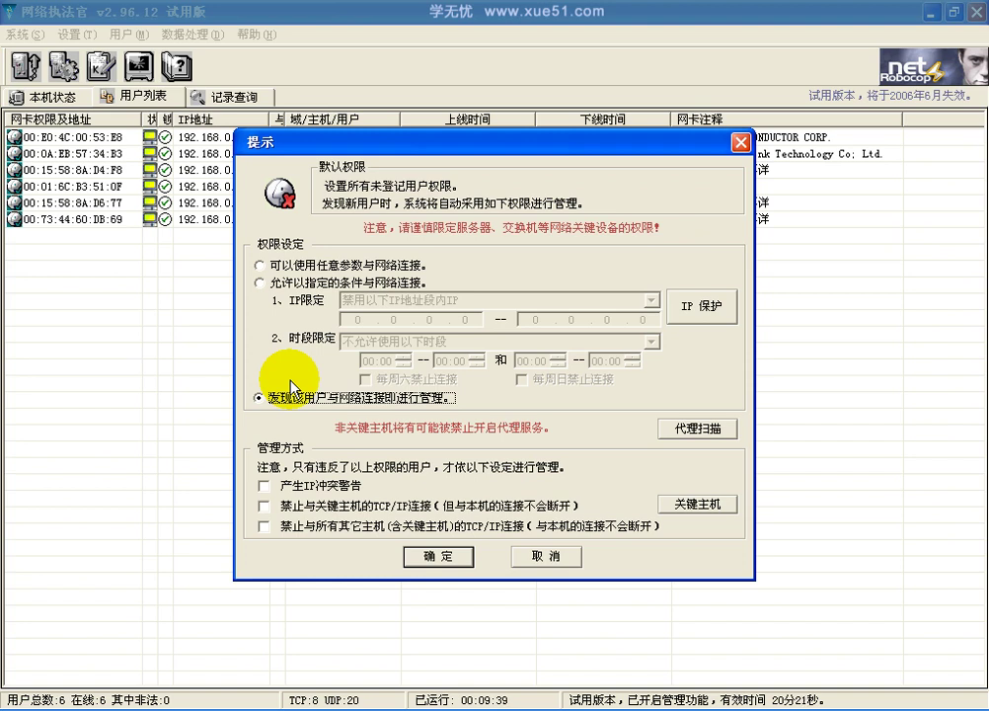
{"action": "left_click", "coordinate": [442, 556]}
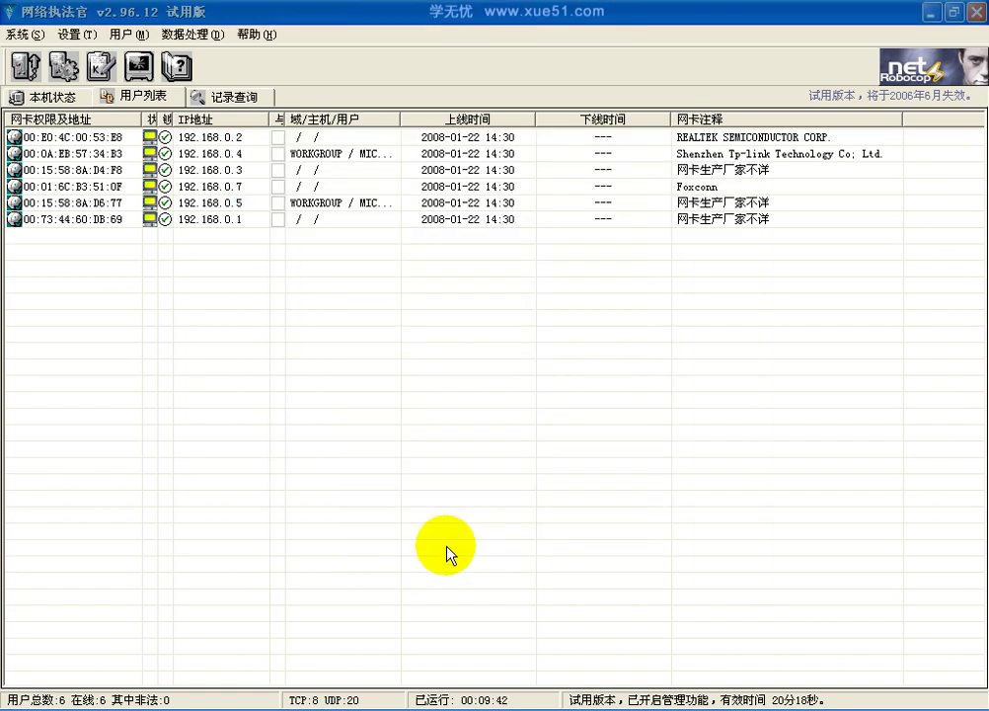
- Lock user 192.168.0.7 with the option 断开该用户与关键主机的连接, cutting its connection to the key hosts
{"action": "right_click", "coordinate": [197, 184]}
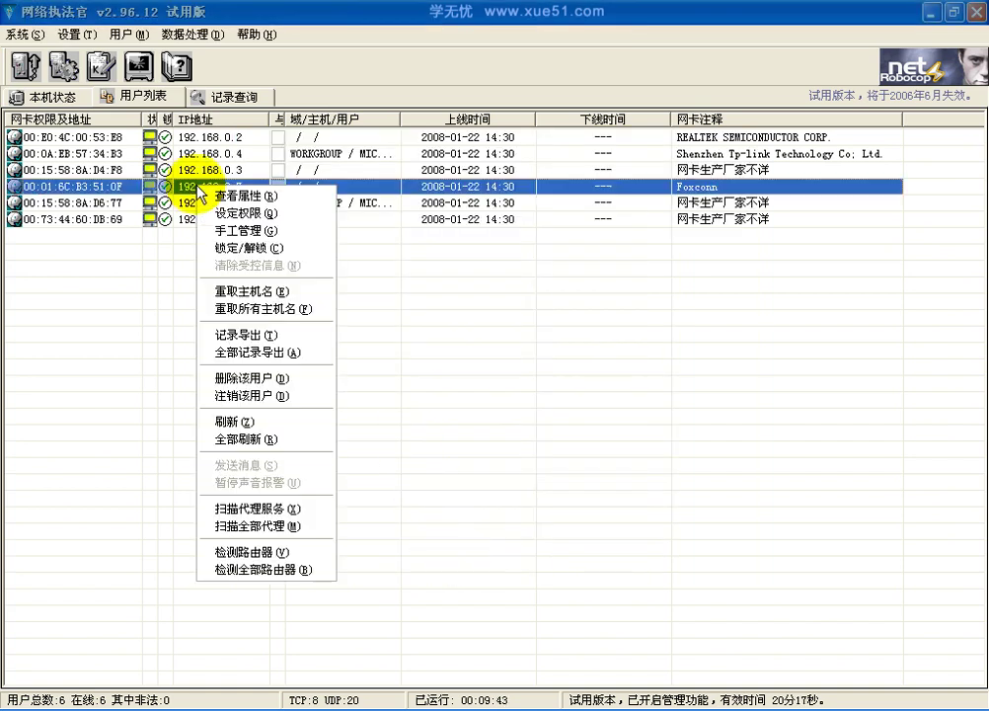
{"action": "left_click", "coordinate": [249, 245]}
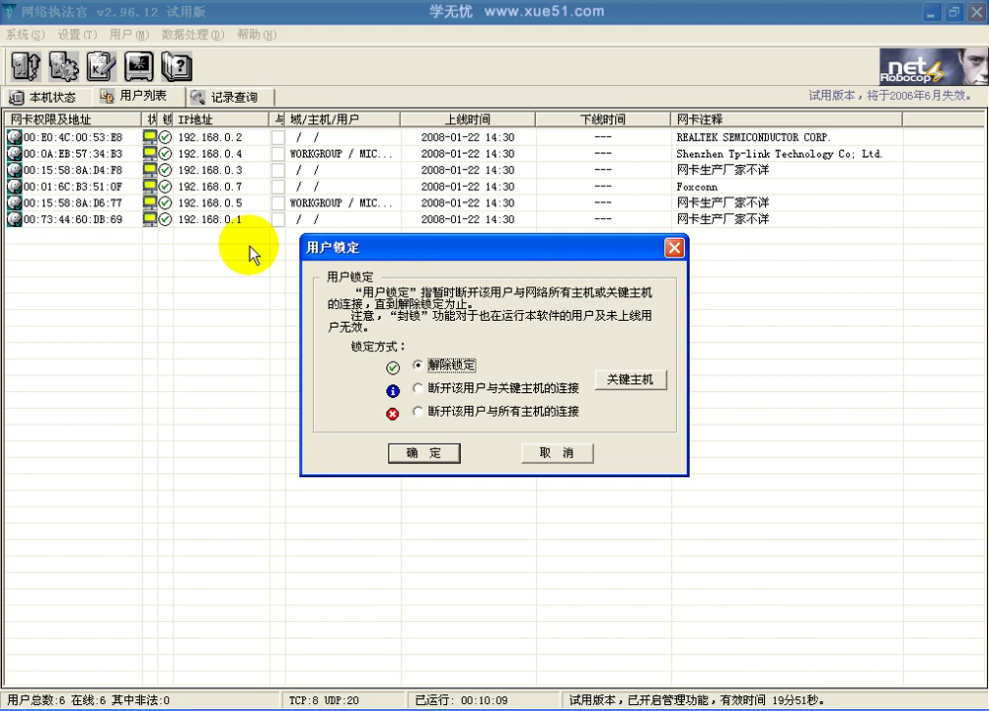
{"action": "left_click", "coordinate": [420, 389]}
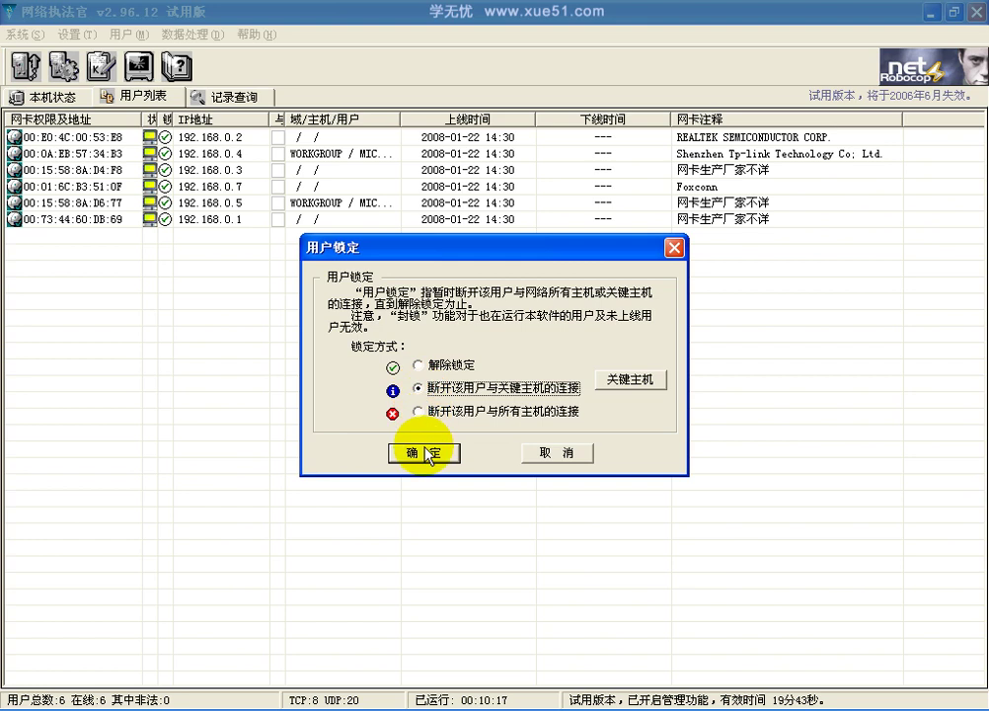
{"action": "left_click", "coordinate": [427, 454]}
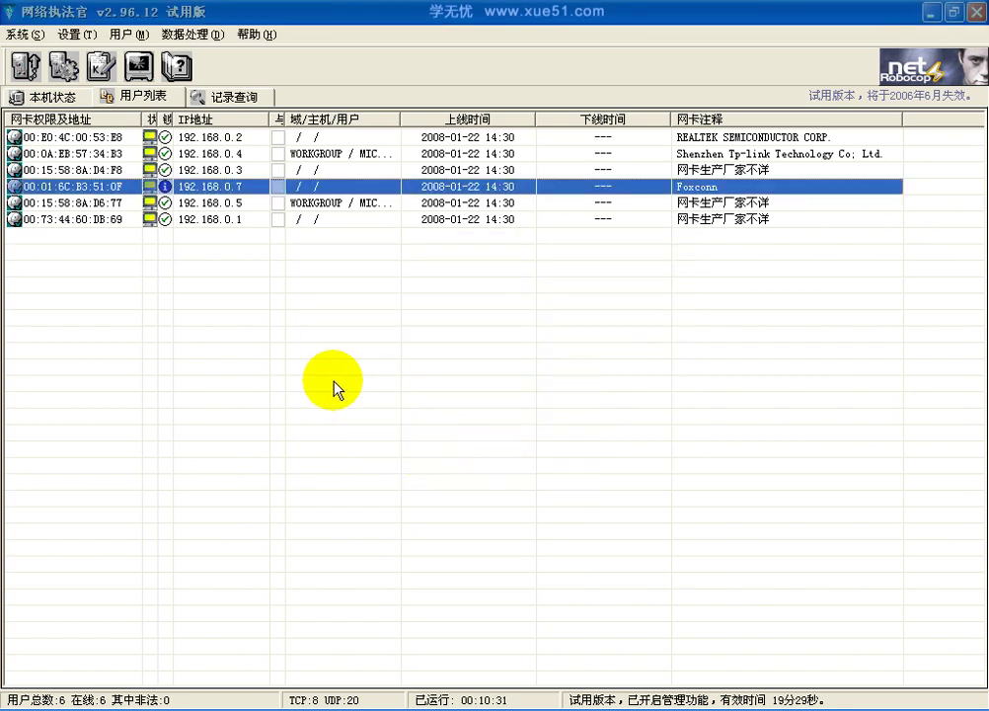